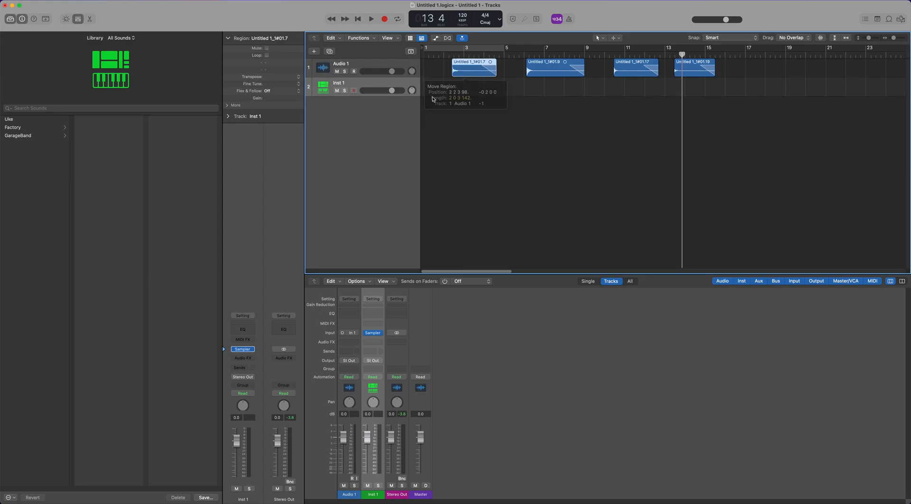
Add the four audio regions to the Sampler's mapping area as zones on keys C3, E3, G3 and A3
{"action": "left_click_drag", "start_coordinate": [519, 103], "coordinate": [356, 123]}
{"action": "left_click", "coordinate": [386, 144]}
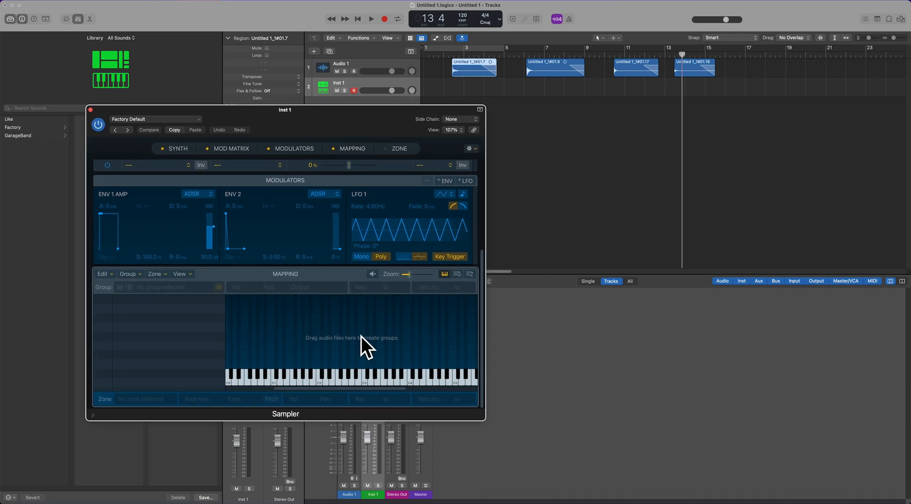
{"action": "left_click_drag", "start_coordinate": [474, 73], "coordinate": [360, 367]}
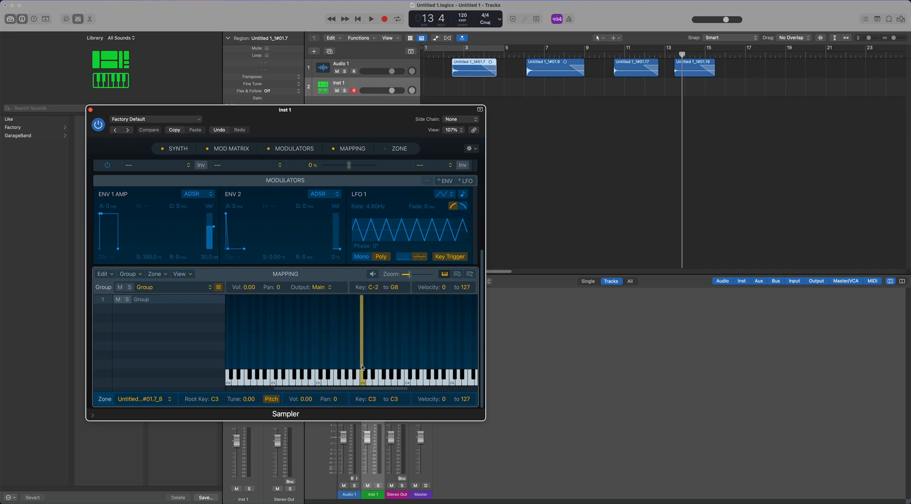
{"action": "left_click_drag", "start_coordinate": [550, 58], "coordinate": [376, 375]}
{"action": "left_click_drag", "start_coordinate": [633, 69], "coordinate": [388, 366]}
{"action": "left_click_drag", "start_coordinate": [694, 67], "coordinate": [399, 354]}
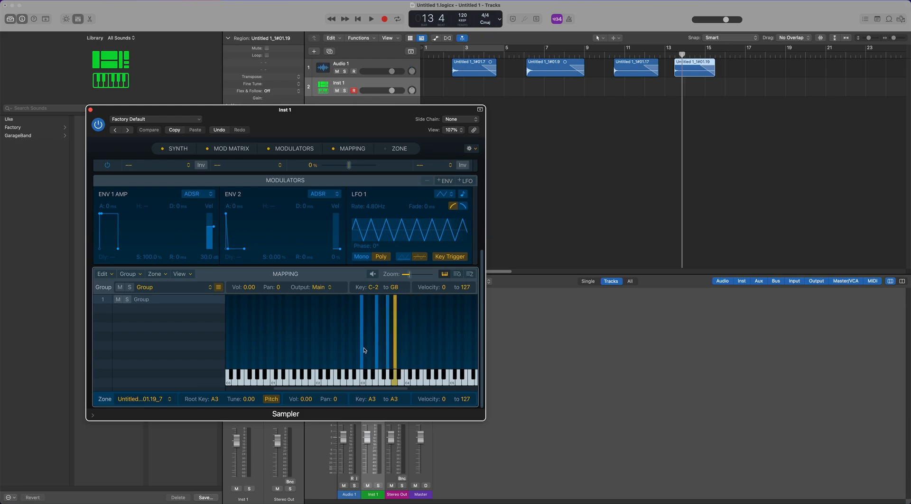
{"action": "mouse_move", "coordinate": [363, 348]}
{"action": "left_mouse_down"}
{"action": "mouse_move", "coordinate": [443, 354]}
{"action": "mouse_move", "coordinate": [357, 349]}
{"action": "left_mouse_up"}
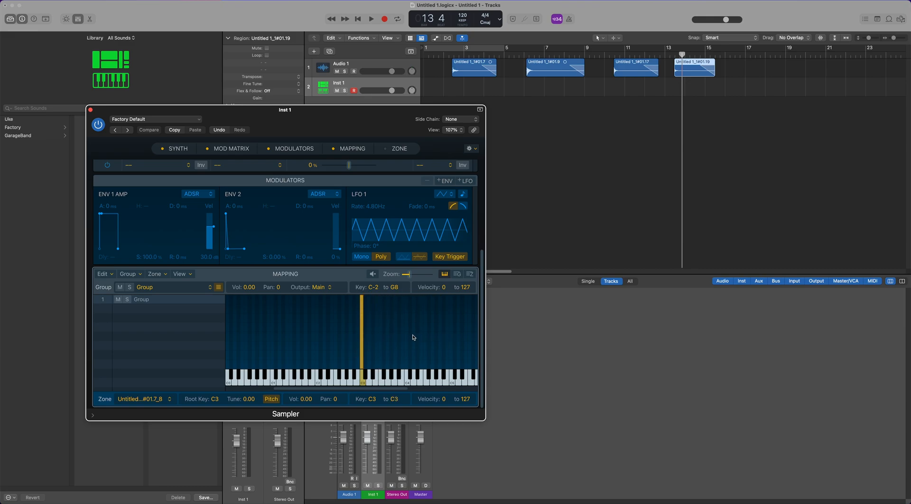
{"action": "left_click_drag", "start_coordinate": [332, 132], "coordinate": [499, 144]}
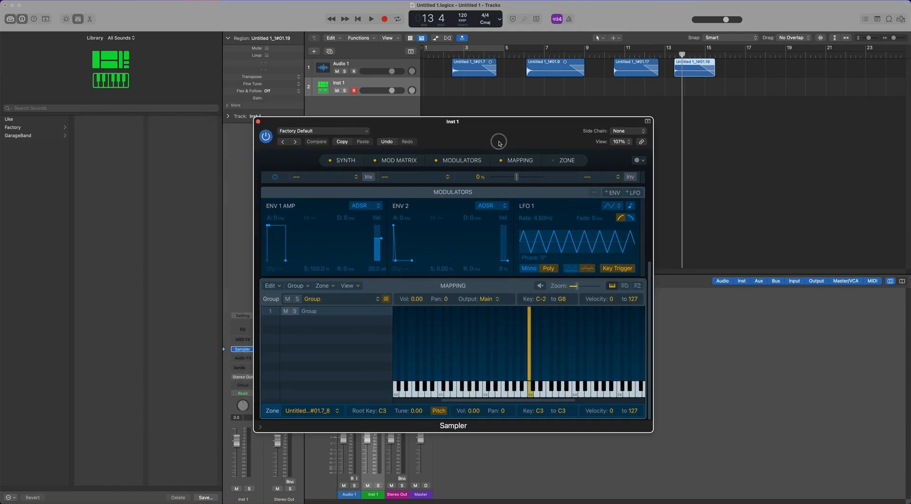
{"action": "key", "text": "super+z"}
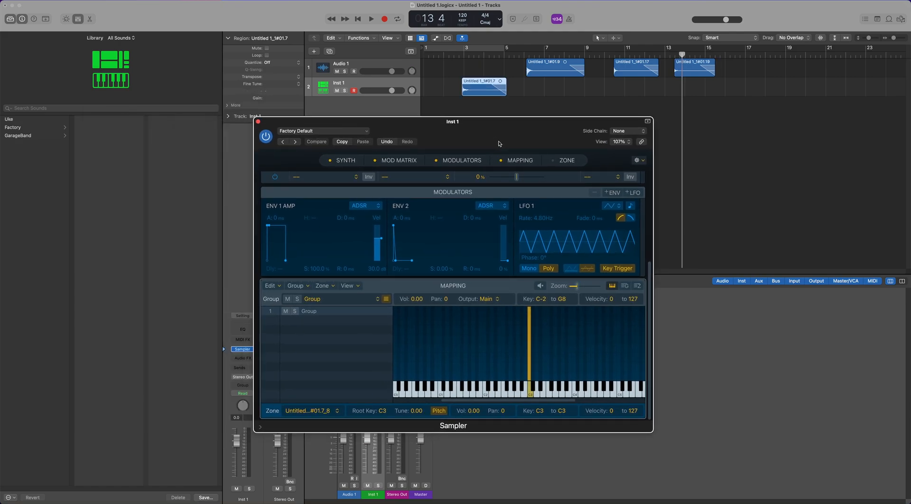
{"action": "left_click_drag", "start_coordinate": [464, 137], "coordinate": [480, 158]}
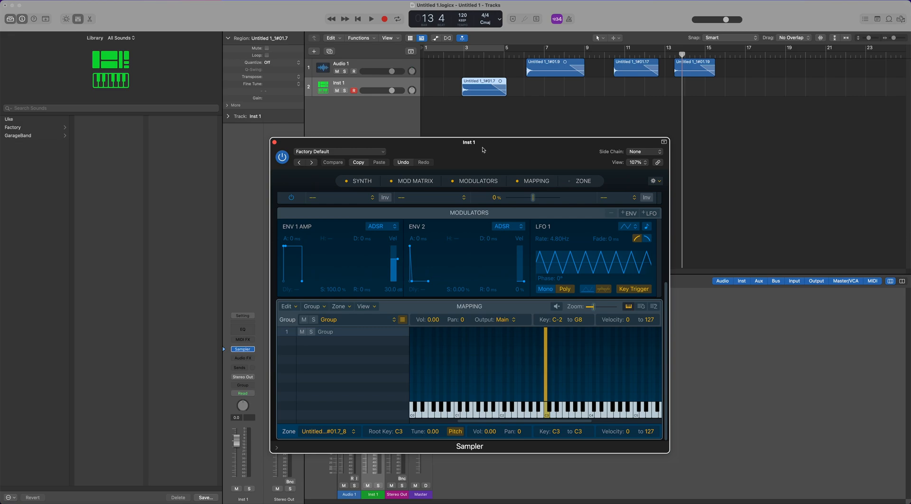
{"action": "key", "text": "super+z"}
{"action": "key", "text": "super+z"}
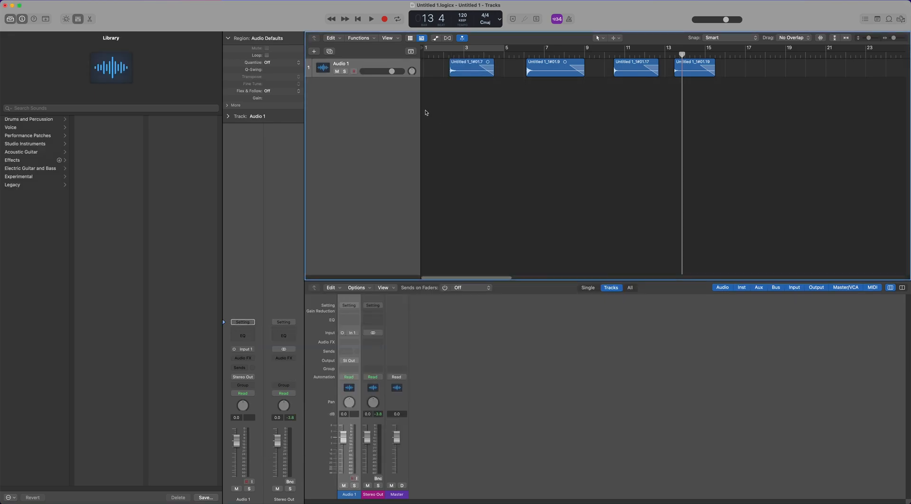
{"action": "key", "text": "super+shift+z"}
{"action": "key", "text": "super+shift+z"}
{"action": "key", "text": "super+shift+z"}
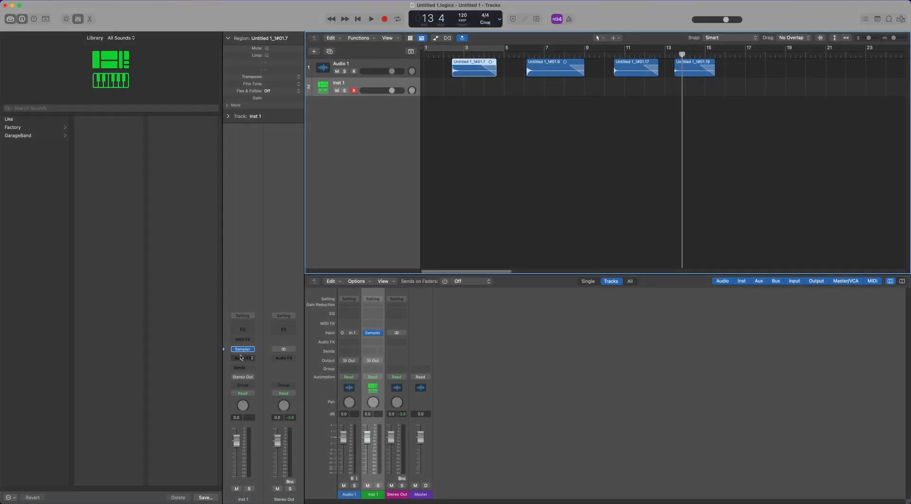
Open the Sampler on the Inst 1 track, show its Mapping section and undo the last Sampler change
{"action": "left_click", "coordinate": [243, 350]}
{"action": "left_click_drag", "start_coordinate": [484, 89], "coordinate": [454, 151]}
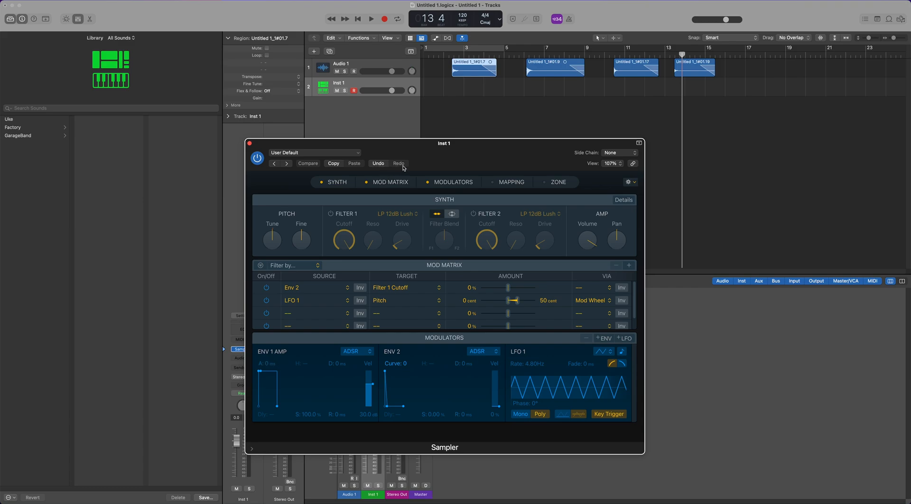
{"action": "left_click_drag", "start_coordinate": [420, 156], "coordinate": [387, 153]}
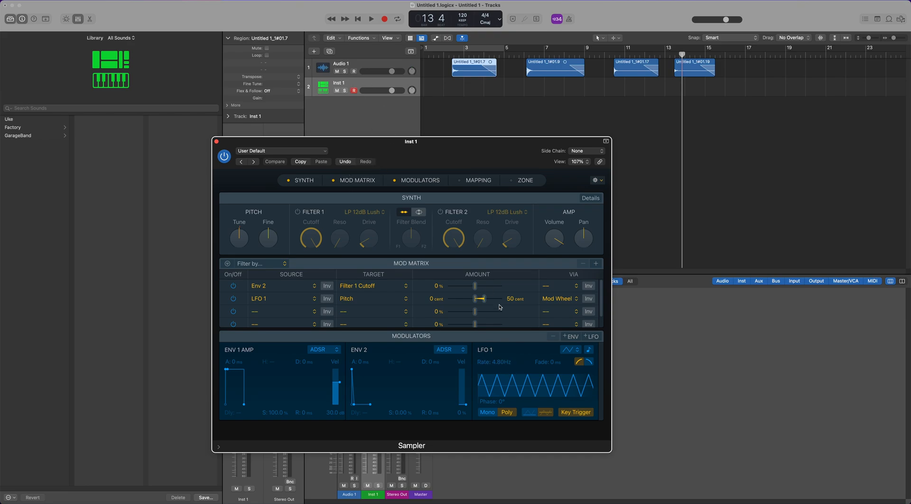
{"action": "left_click", "coordinate": [477, 181]}
{"action": "left_click", "coordinate": [345, 163]}
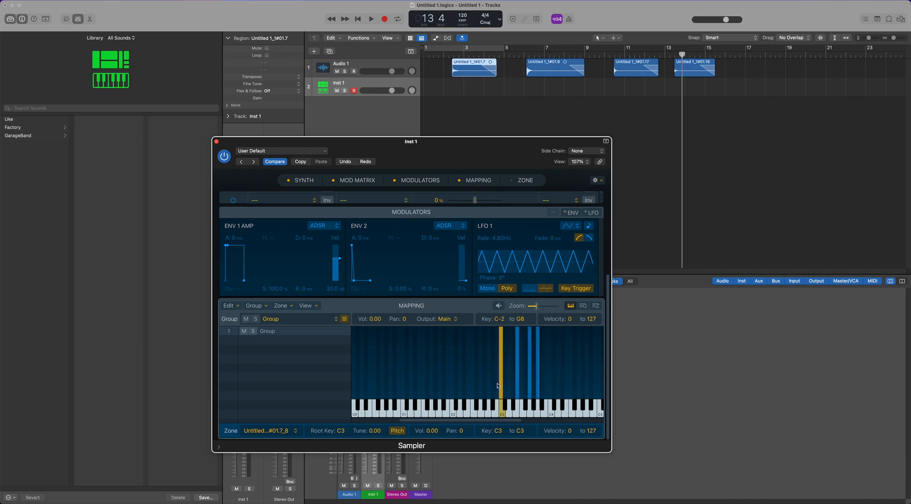
Widen the zones' key ranges to D2–D#3, E3–F#3, G3–G#3 and A3–F#4, and check their root keys
{"action": "left_click_drag", "start_coordinate": [499, 382], "coordinate": [458, 386]}
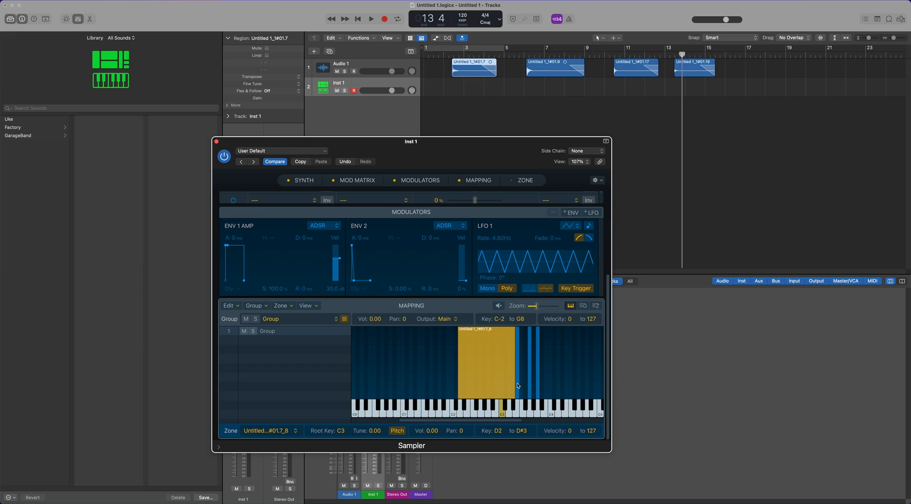
{"action": "left_click_drag", "start_coordinate": [520, 383], "coordinate": [576, 385]}
{"action": "left_click", "coordinate": [489, 356]}
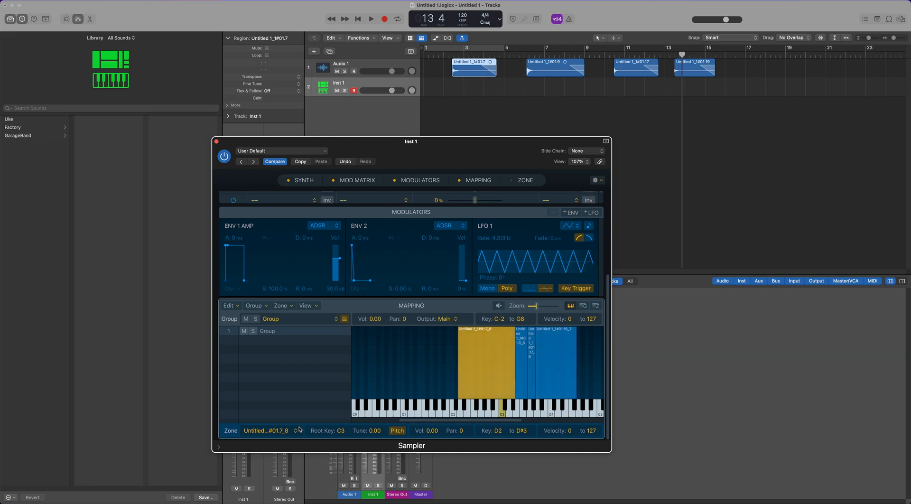
{"action": "left_click", "coordinate": [522, 375]}
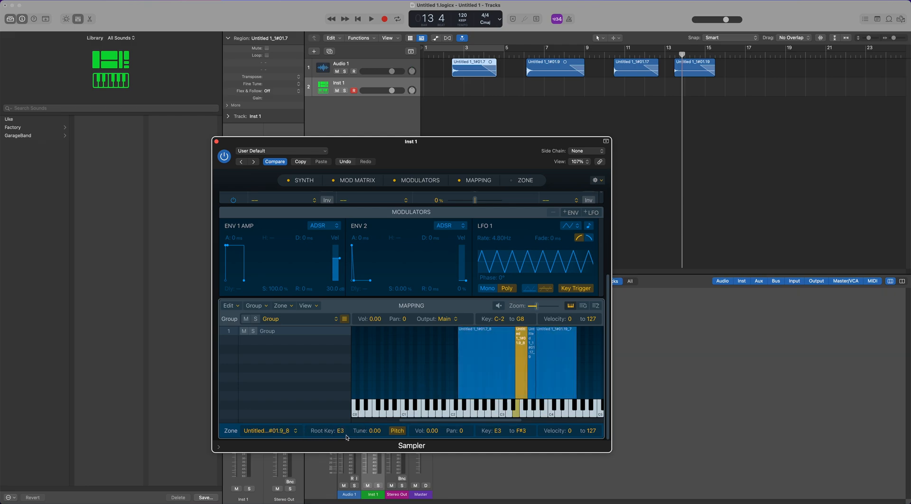
{"action": "left_click", "coordinate": [541, 355]}
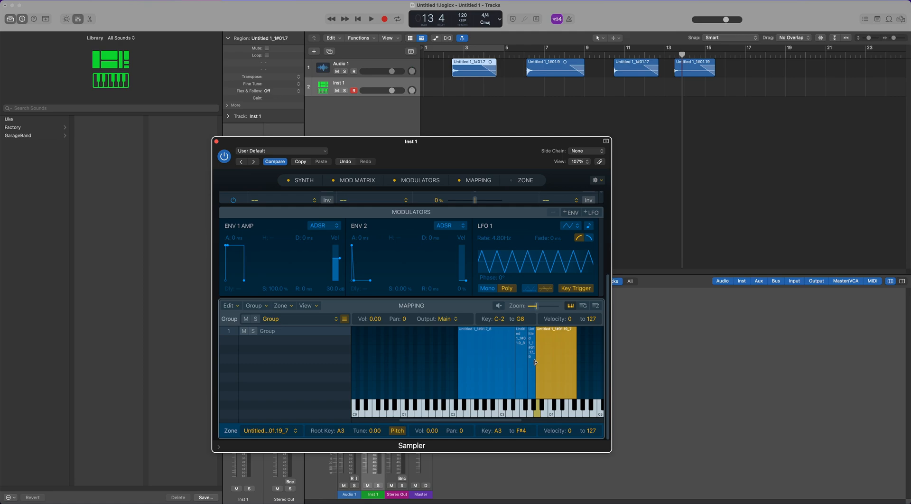
Audition the first zone on several keyboard notes with its Pitch option on and off
{"action": "left_click", "coordinate": [396, 431]}
{"action": "left_click", "coordinate": [490, 379]}
{"action": "left_click_drag", "start_coordinate": [461, 411], "coordinate": [486, 414]}
{"action": "left_click", "coordinate": [503, 413]}
{"action": "left_click", "coordinate": [468, 412]}
{"action": "left_click", "coordinate": [493, 413]}
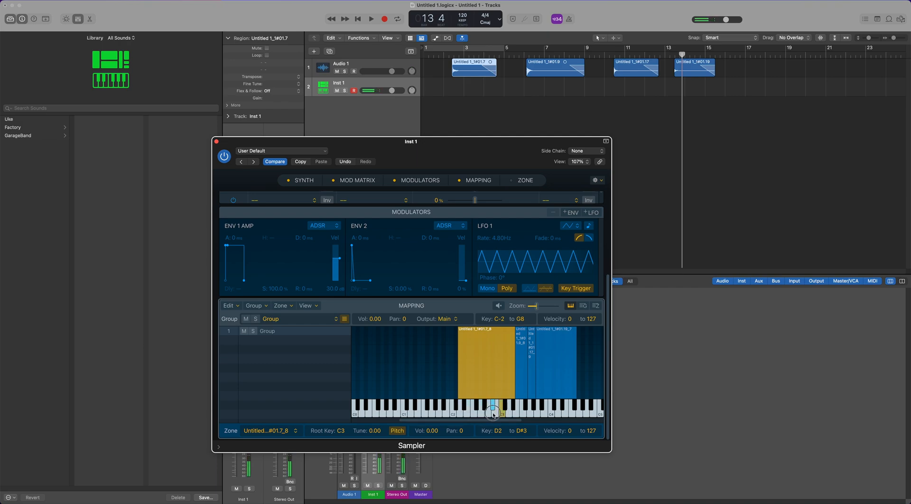
{"action": "left_click", "coordinate": [524, 411]}
{"action": "left_click", "coordinate": [481, 414]}
{"action": "left_click", "coordinate": [477, 413]}
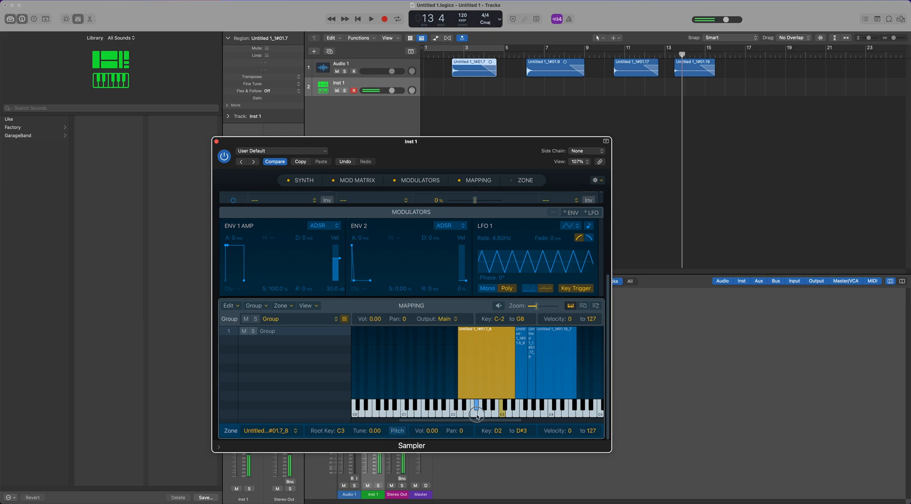
Go through the other three zones' Pitch settings and turn Pitch on for the A3 zone
{"action": "left_click", "coordinate": [522, 372]}
{"action": "left_click", "coordinate": [532, 370]}
{"action": "left_click", "coordinate": [553, 365]}
{"action": "left_click", "coordinate": [397, 430]}
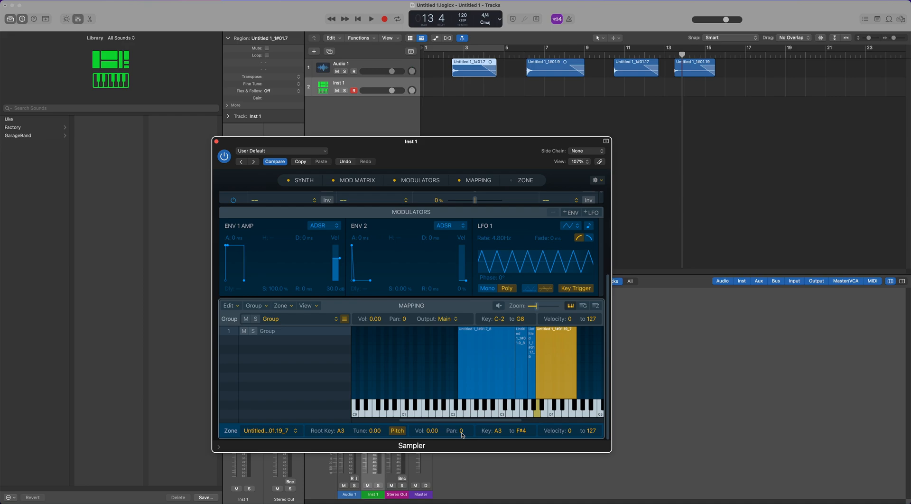
Switch the mapping to the zone list and examine its Playback columns and column display options
{"action": "left_click", "coordinate": [595, 305]}
{"action": "scroll", "coordinate": [473, 342], "scroll_direction": "right", "scroll_amount": 10}
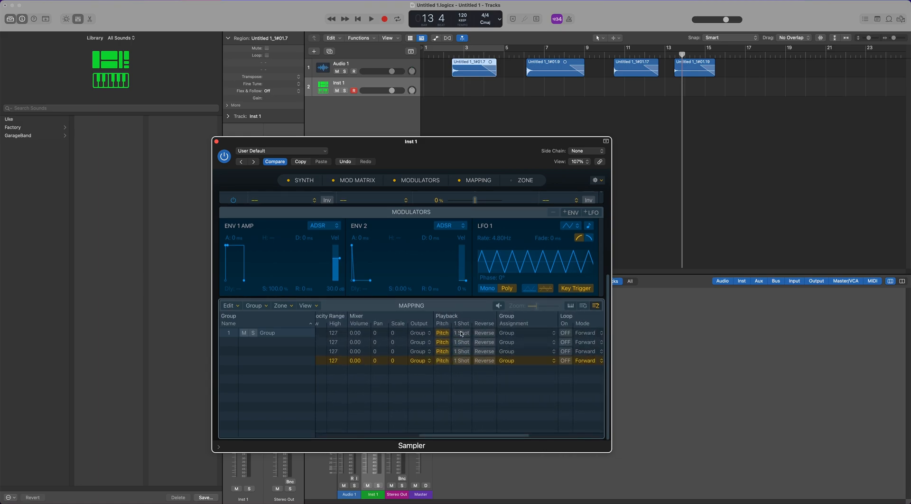
{"action": "scroll", "coordinate": [482, 334], "scroll_direction": "right", "scroll_amount": 2}
{"action": "right_click", "coordinate": [459, 317]}
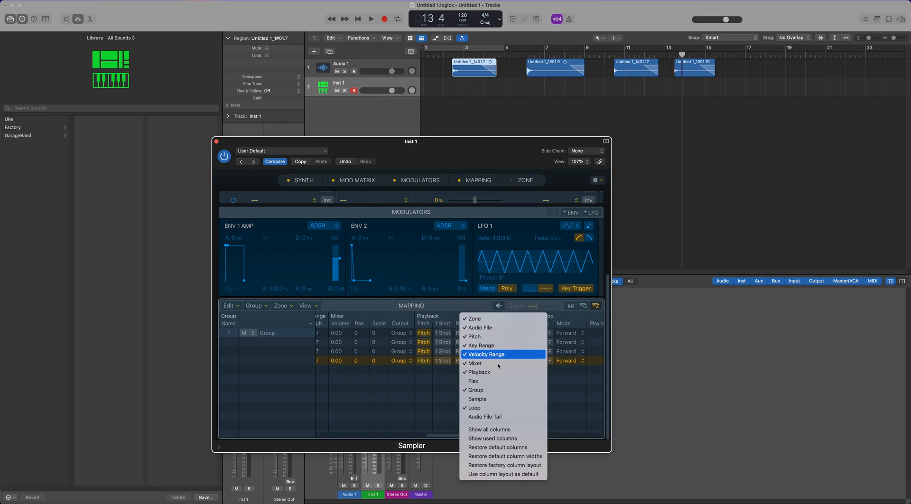
{"action": "left_click", "coordinate": [480, 372]}
{"action": "scroll", "coordinate": [500, 342], "scroll_direction": "left", "scroll_amount": 10}
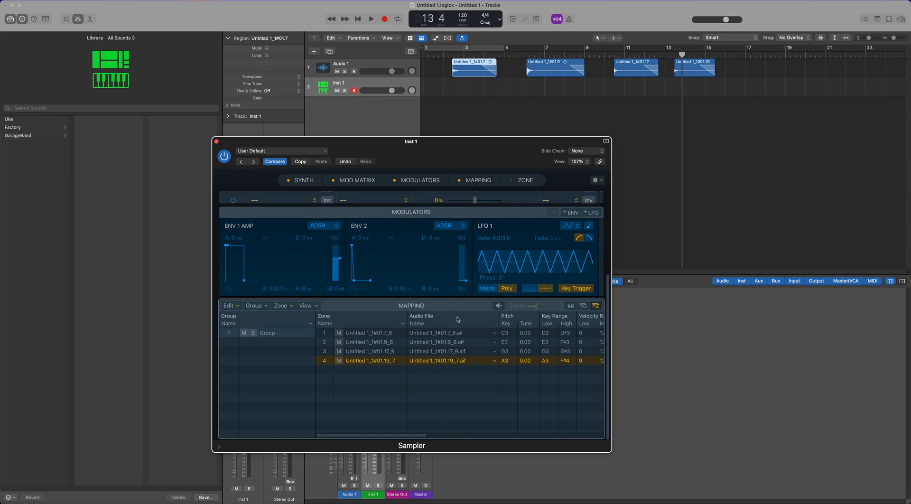
Set the release time of the ENV 1 AMP envelope to 58 ms
{"action": "left_click", "coordinate": [243, 279]}
{"action": "left_click_drag", "start_coordinate": [243, 280], "coordinate": [250, 281]}
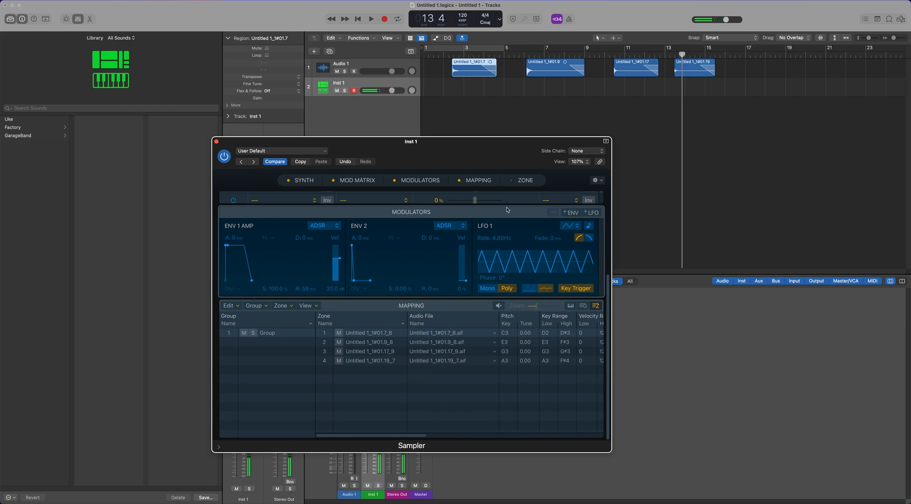
Show the Zone waveform editor, select the first zone and switch the mapping to the keyboard view
{"action": "left_click", "coordinate": [511, 181]}
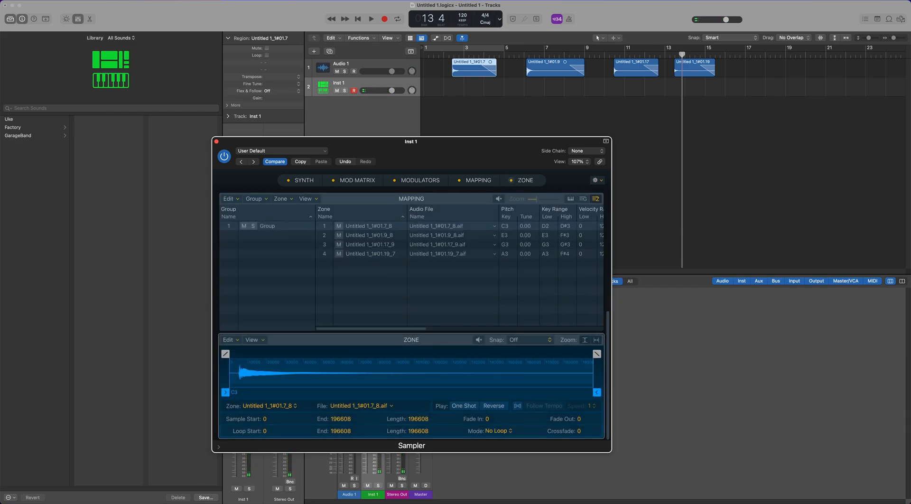
{"action": "left_click", "coordinate": [367, 227]}
{"action": "left_click", "coordinate": [571, 198]}
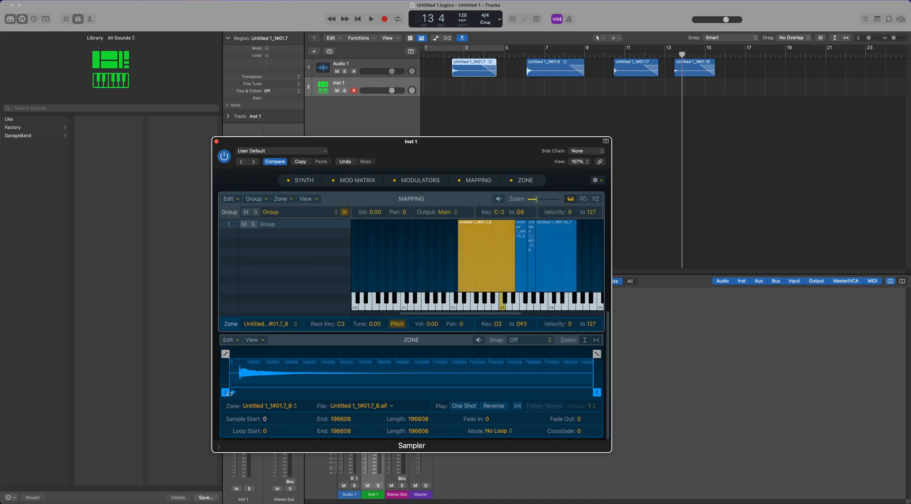
Trim the leading silence from the first three zones, setting the sample start to 3805 on the E3 zone and 325 on the G3 zone
{"action": "left_click_drag", "start_coordinate": [226, 392], "coordinate": [236, 392]}
{"action": "left_click", "coordinate": [520, 266]}
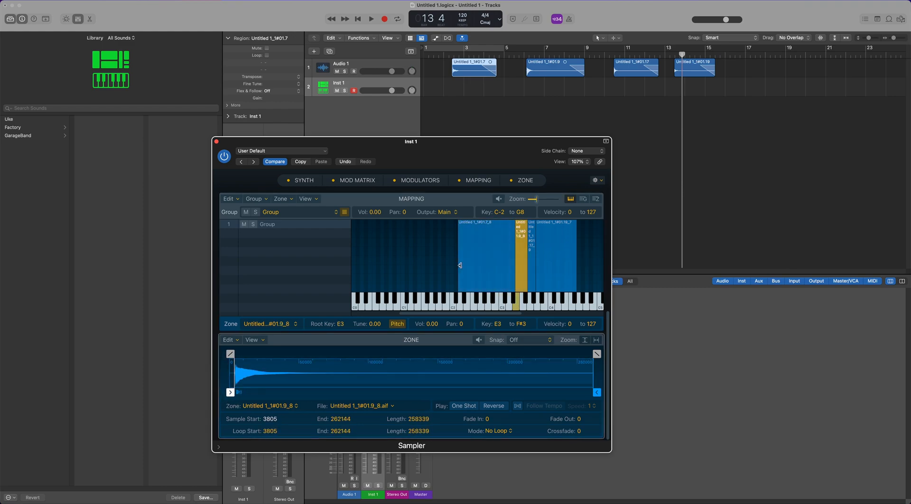
{"action": "left_click", "coordinate": [531, 246]}
{"action": "left_click", "coordinate": [225, 392]}
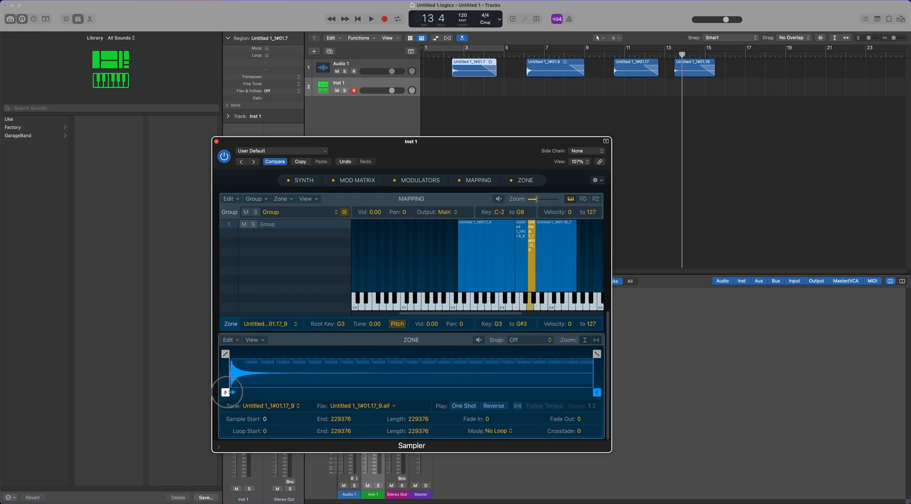
{"action": "scroll", "coordinate": [237, 377], "scroll_direction": "up", "scroll_amount": 3}
{"action": "scroll", "coordinate": [236, 377], "scroll_direction": "up", "scroll_amount": 3}
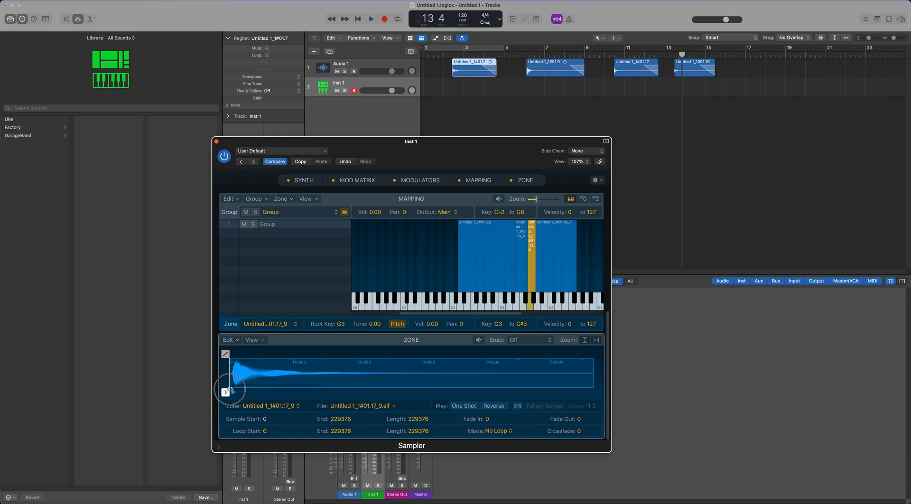
{"action": "left_click_drag", "start_coordinate": [226, 391], "coordinate": [232, 392]}
{"action": "scroll", "coordinate": [516, 384], "scroll_direction": "down", "scroll_amount": 5}
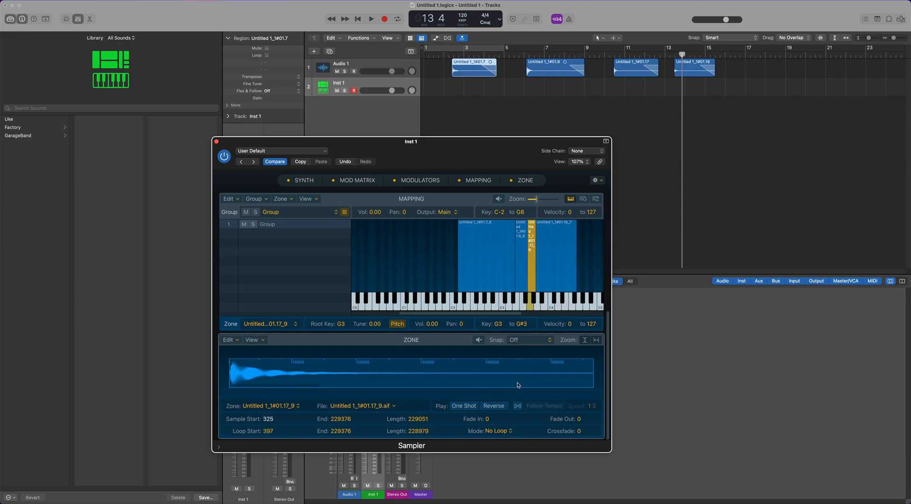
{"action": "scroll", "coordinate": [516, 385], "scroll_direction": "down", "scroll_amount": 3}
Move the G3 zone's sample end to 42693 and try its fade-out and fade-in handles
{"action": "left_click_drag", "start_coordinate": [596, 393], "coordinate": [298, 392]}
{"action": "mouse_move", "coordinate": [303, 353]}
{"action": "left_mouse_down"}
{"action": "mouse_move", "coordinate": [276, 355]}
{"action": "mouse_move", "coordinate": [303, 355]}
{"action": "left_mouse_up"}
{"action": "left_click_drag", "start_coordinate": [232, 353], "coordinate": [222, 355]}
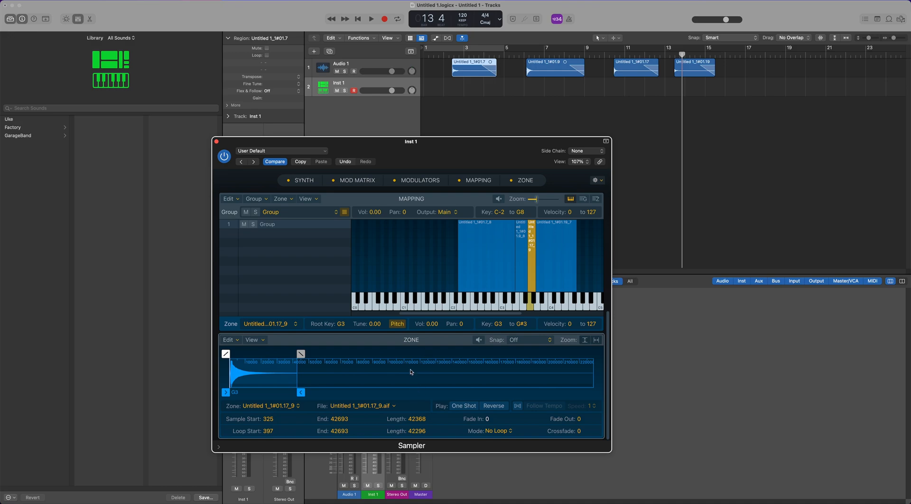
Loop the G3 zone in Forward mode from 21775 to 34954 with a crossfade of 2549
{"action": "left_click", "coordinate": [504, 433]}
{"action": "left_click", "coordinate": [505, 434]}
{"action": "left_click", "coordinate": [505, 435]}
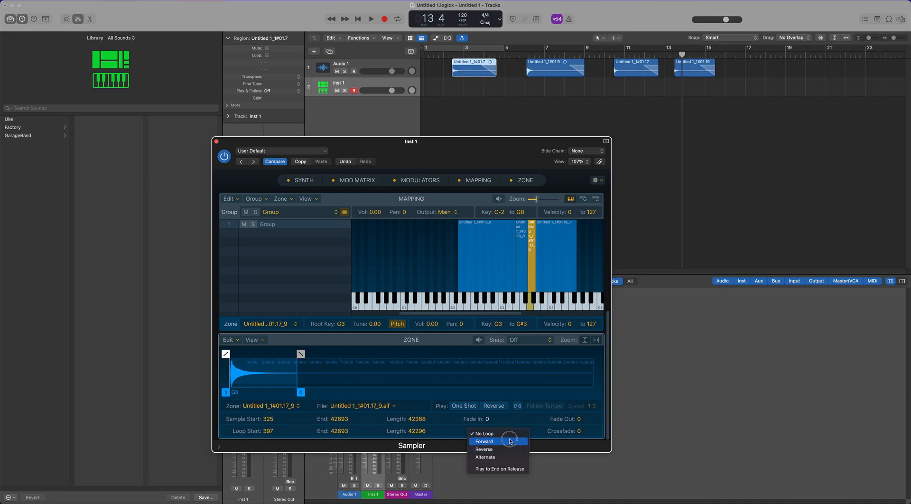
{"action": "left_click", "coordinate": [510, 442]}
{"action": "left_click_drag", "start_coordinate": [232, 354], "coordinate": [288, 353]}
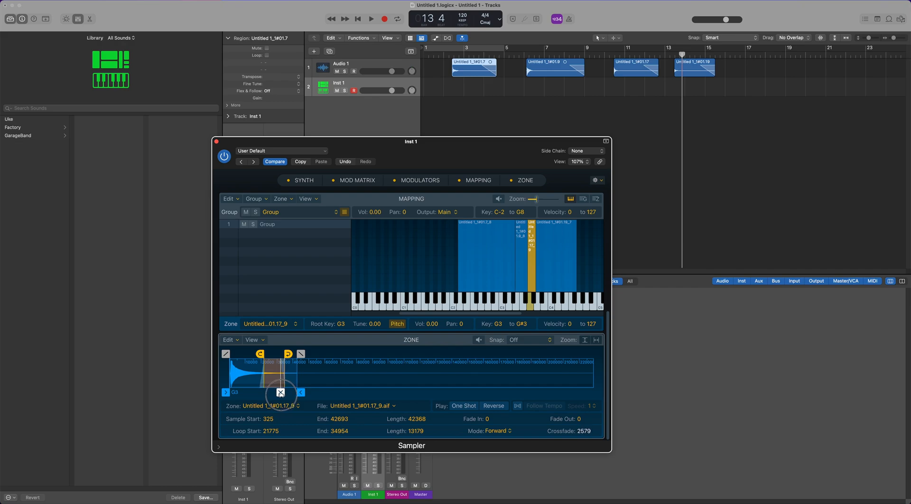
{"action": "left_click_drag", "start_coordinate": [295, 395], "coordinate": [286, 394]}
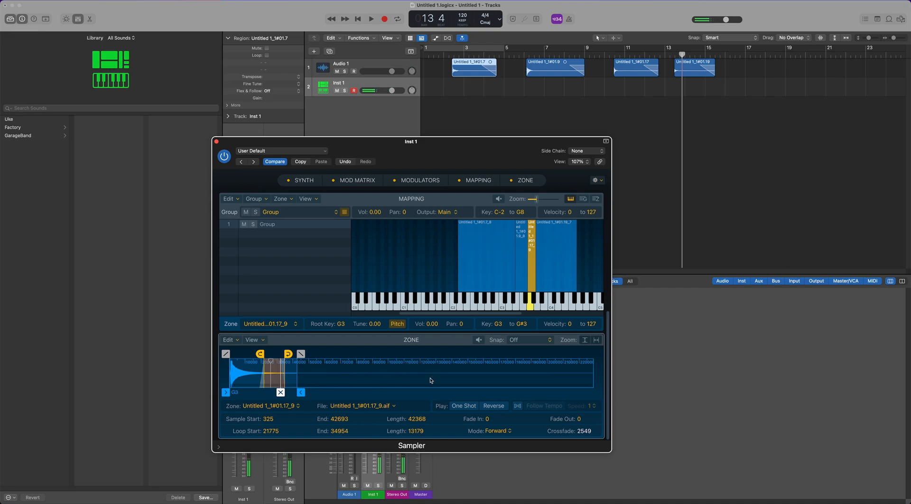
Set the G3 zone's loop mode to No Loop
{"action": "left_click", "coordinate": [504, 431]}
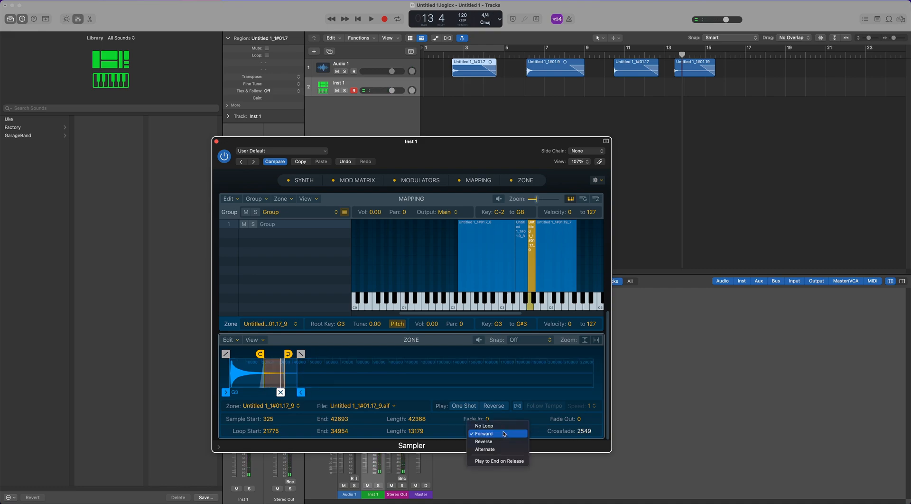
{"action": "left_click", "coordinate": [485, 425]}
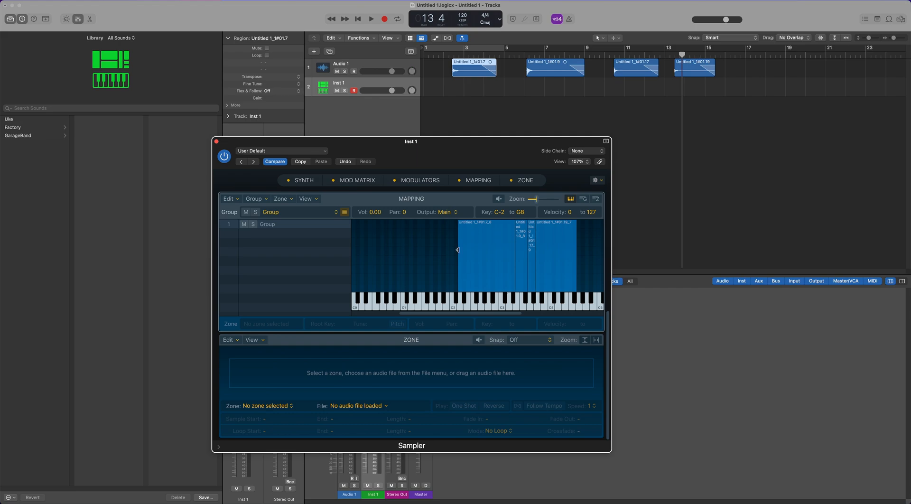
Add two more envelopes and a second LFO to the Sampler's modulators
{"action": "scroll", "coordinate": [457, 250], "scroll_direction": "up", "scroll_amount": 5}
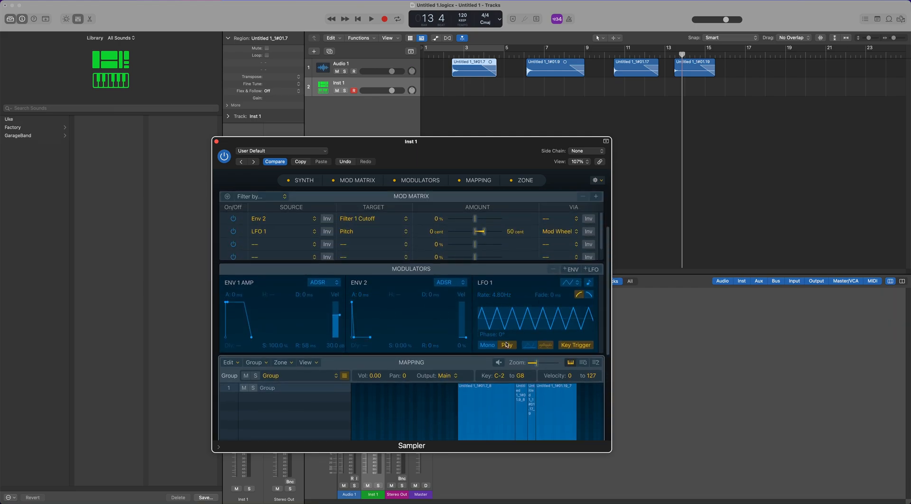
{"action": "scroll", "coordinate": [507, 344], "scroll_direction": "down", "scroll_amount": 1}
{"action": "left_click", "coordinate": [574, 256]}
{"action": "left_click", "coordinate": [576, 256]}
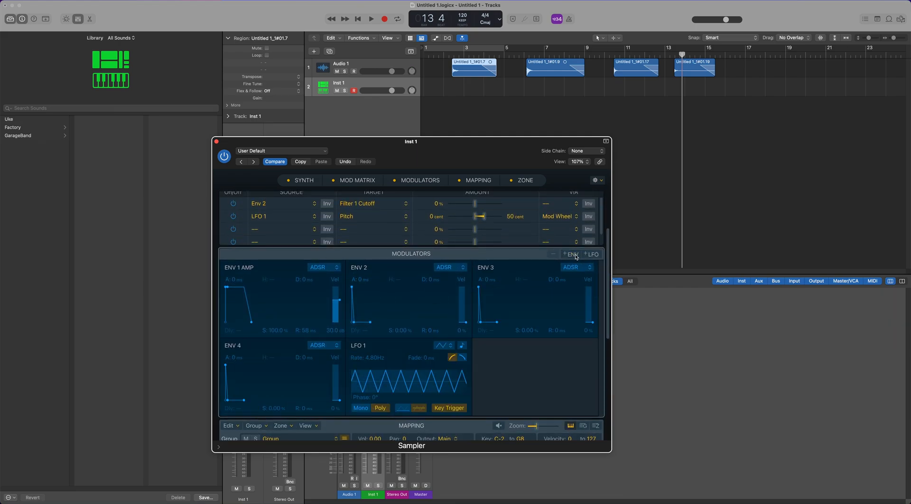
{"action": "left_click", "coordinate": [592, 255]}
Turn on Filter 1, set its type to HP 6dB Sharp and lower its cutoff to about 10%
{"action": "scroll", "coordinate": [512, 280], "scroll_direction": "up", "scroll_amount": 5}
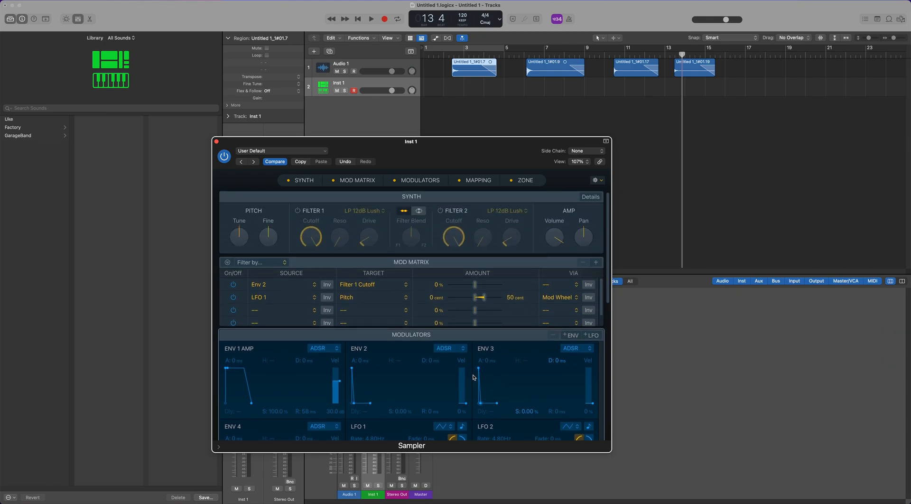
{"action": "left_click", "coordinate": [298, 212]}
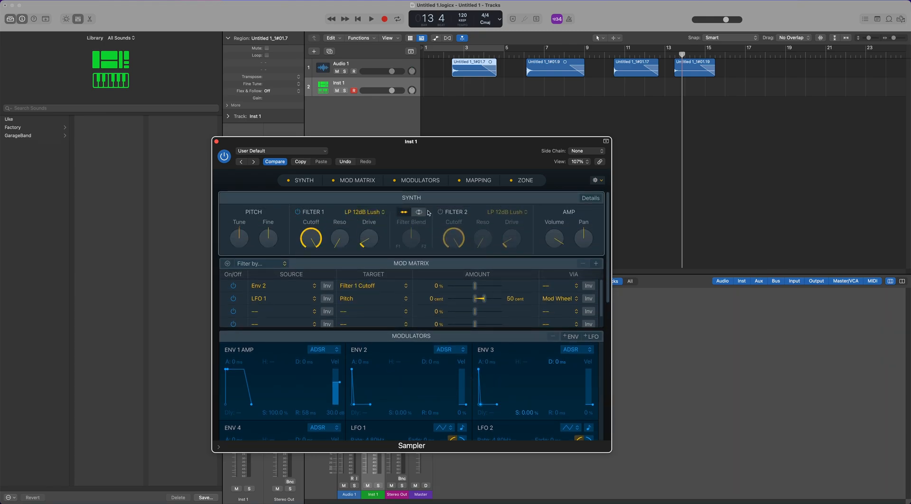
{"action": "left_click", "coordinate": [369, 213]}
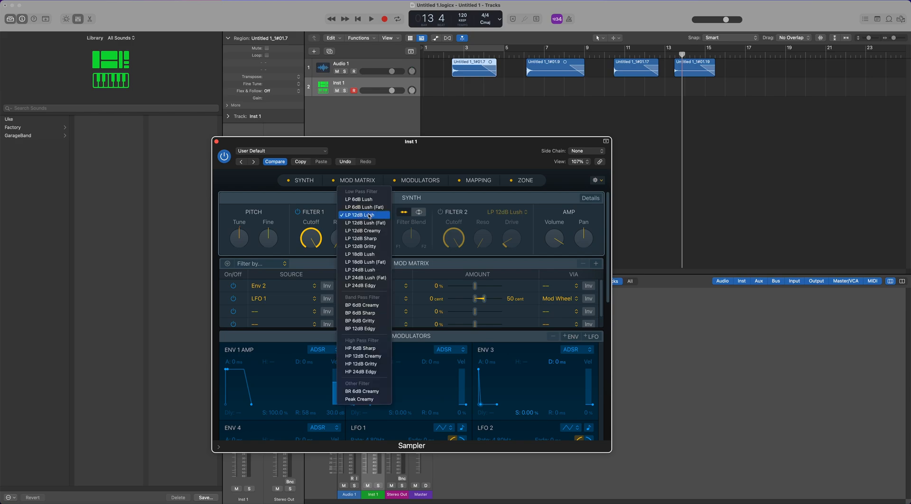
{"action": "left_click", "coordinate": [360, 348]}
{"action": "left_click_drag", "start_coordinate": [311, 237], "coordinate": [309, 332]}
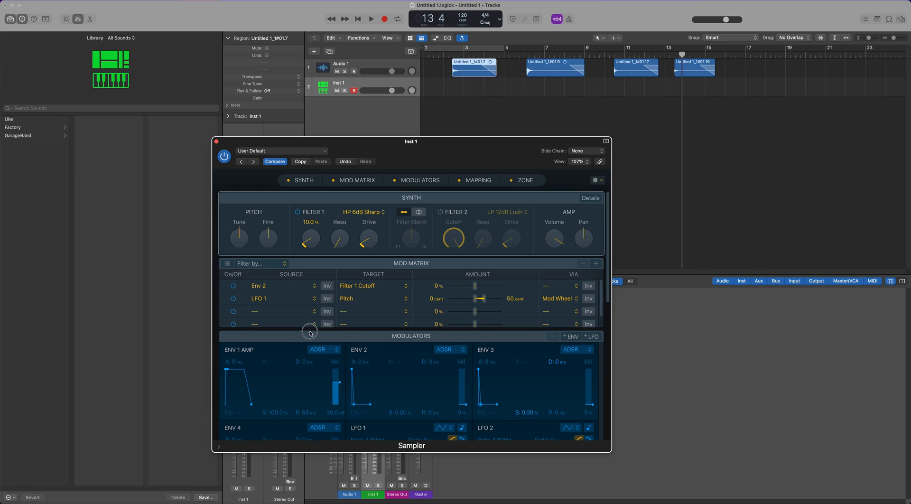
{"action": "left_click_drag", "start_coordinate": [309, 331], "coordinate": [309, 329]}
In the synth's detailed settings, set the polyphony to 42 and check the Pitch Bend Up choices without changing them
{"action": "left_click", "coordinate": [591, 198]}
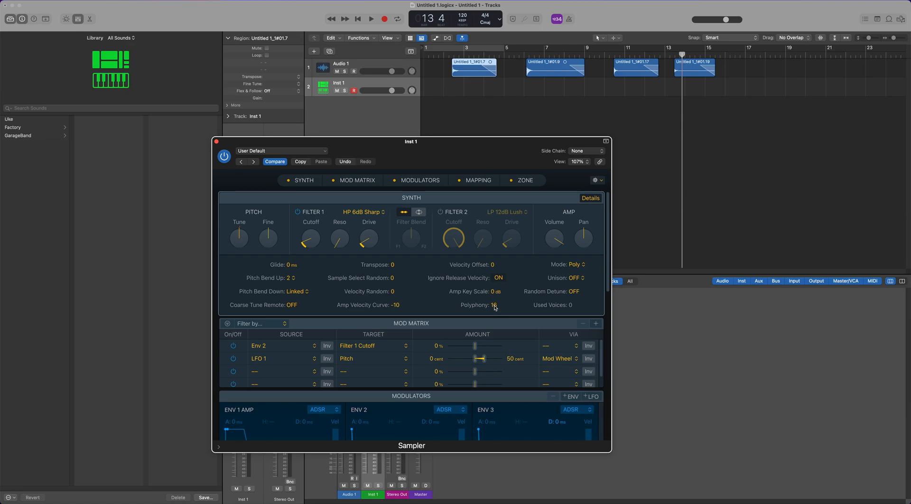
{"action": "type", "text": "6"}
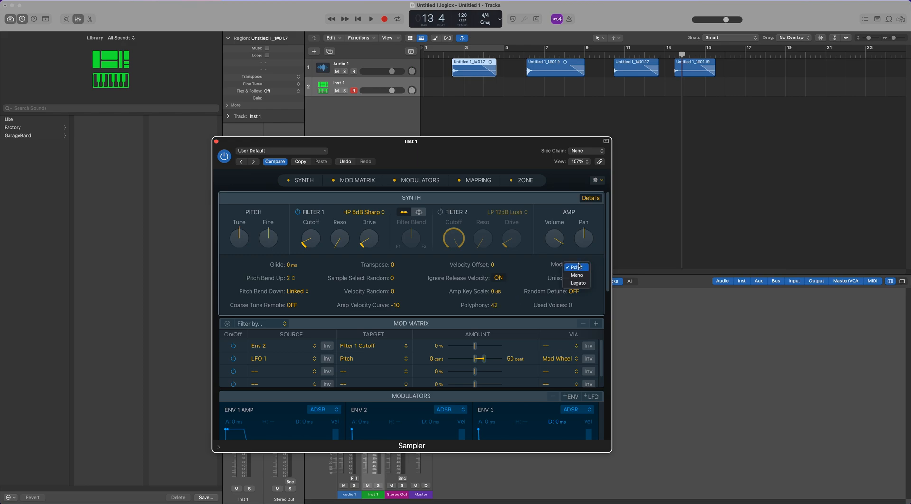
{"action": "left_click", "coordinate": [288, 278]}
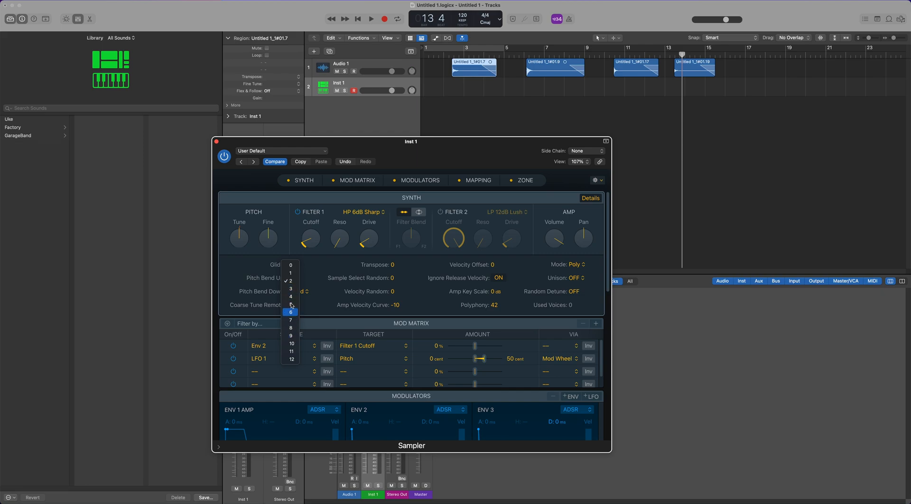
{"action": "left_click", "coordinate": [265, 287]}
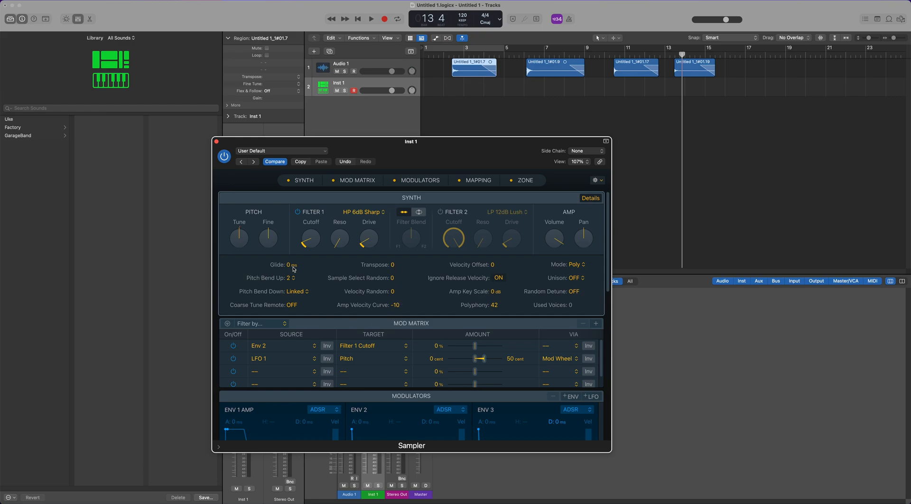
{"action": "left_click", "coordinate": [597, 198]}
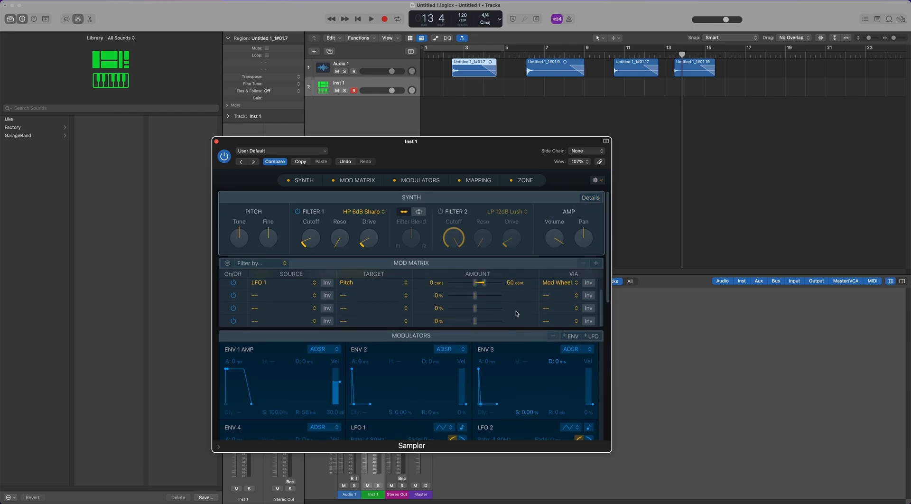
Close the Inst 1 Sampler window and create a new track with duplicate settings from the Inst 1 track
{"action": "scroll", "coordinate": [518, 314], "scroll_direction": "down", "scroll_amount": 8}
{"action": "scroll", "coordinate": [517, 313], "scroll_direction": "down", "scroll_amount": 2}
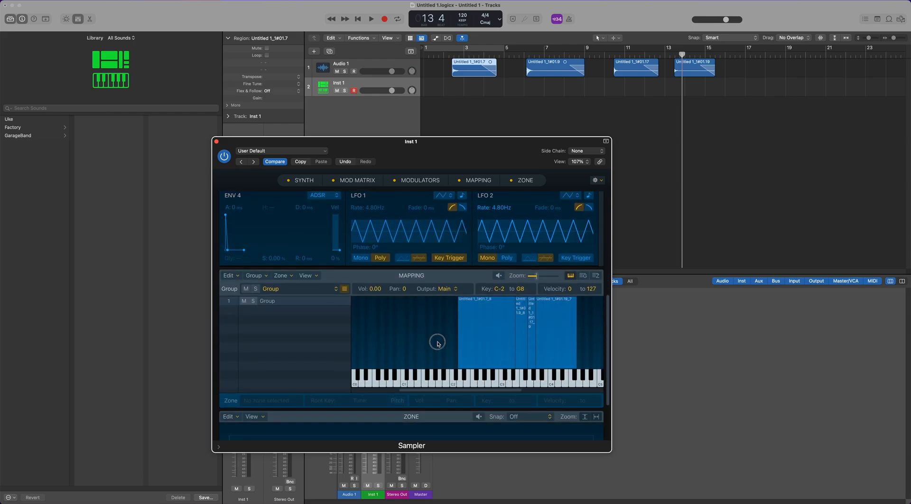
{"action": "left_click_drag", "start_coordinate": [396, 144], "coordinate": [634, 102]}
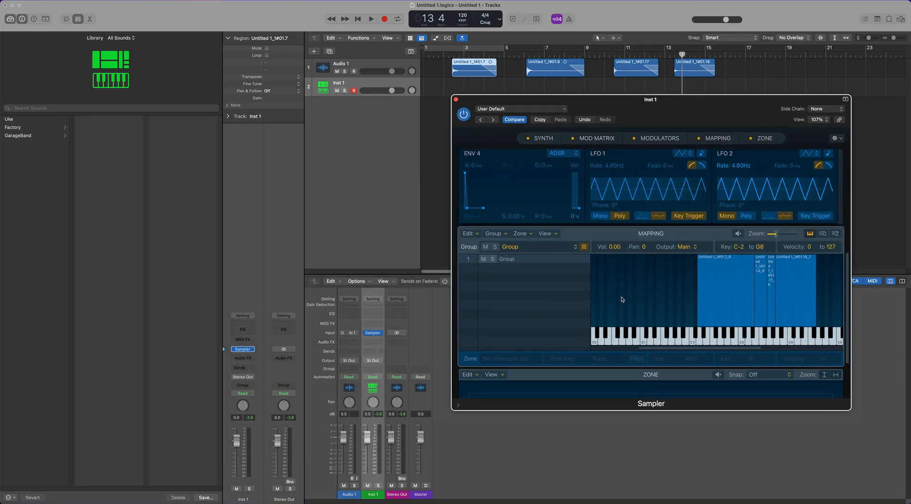
{"action": "left_click", "coordinate": [456, 100]}
{"action": "left_click", "coordinate": [356, 87]}
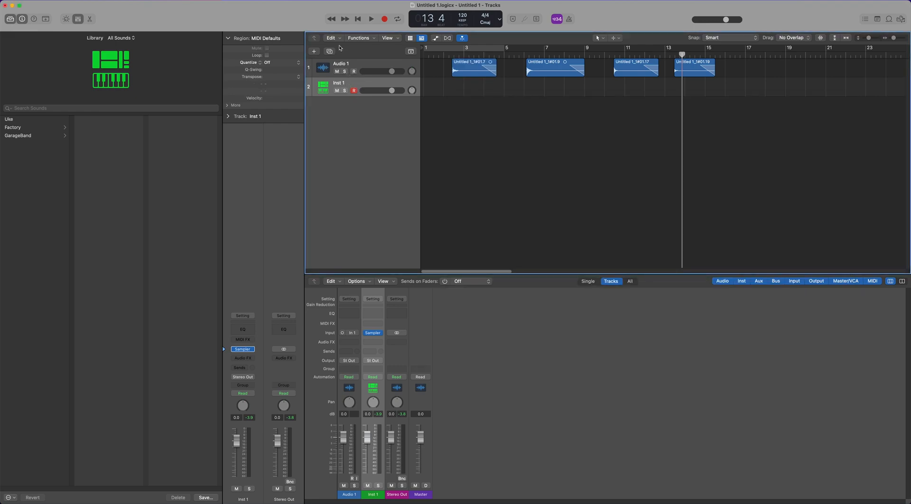
{"action": "left_click", "coordinate": [330, 51]}
Open the Sampler windows of Inst 1 and Inst 2 and arrange them side by side for comparison
{"action": "left_click", "coordinate": [353, 90]}
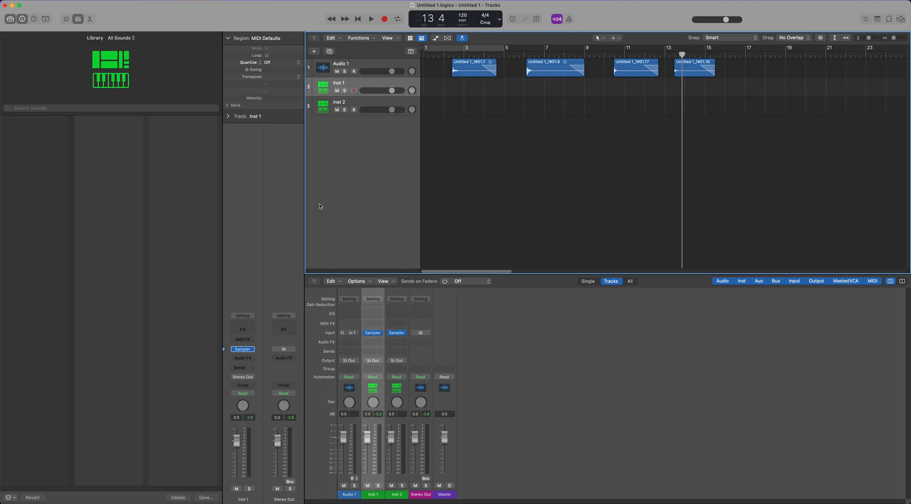
{"action": "left_click_drag", "start_coordinate": [657, 124], "coordinate": [560, 163]}
{"action": "left_click", "coordinate": [360, 105]}
{"action": "left_click", "coordinate": [246, 349]}
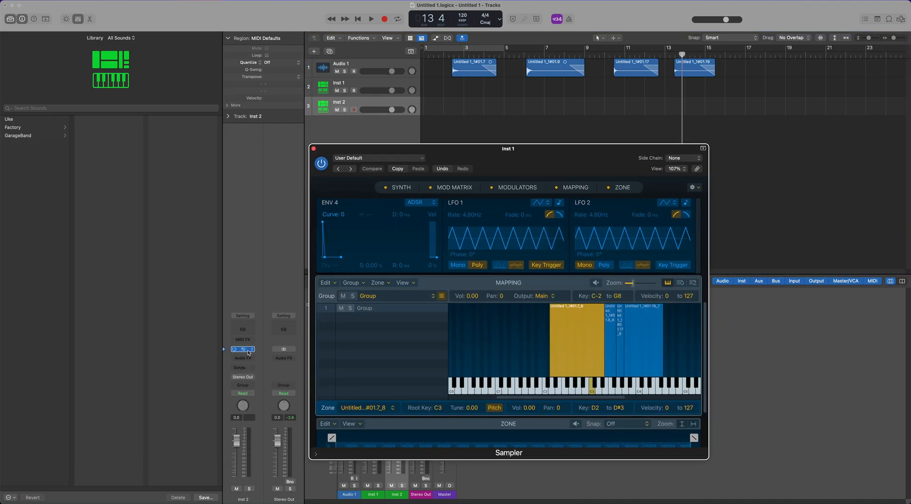
{"action": "left_click_drag", "start_coordinate": [511, 124], "coordinate": [805, 215]}
{"action": "left_click_drag", "start_coordinate": [567, 173], "coordinate": [339, 180]}
{"action": "left_click_drag", "start_coordinate": [824, 208], "coordinate": [734, 170]}
Raise the Filter 1 cutoff to its maximum in the Inst 1 Sampler and slightly in the Inst 2 Sampler
{"action": "scroll", "coordinate": [288, 252], "scroll_direction": "up", "scroll_amount": 10}
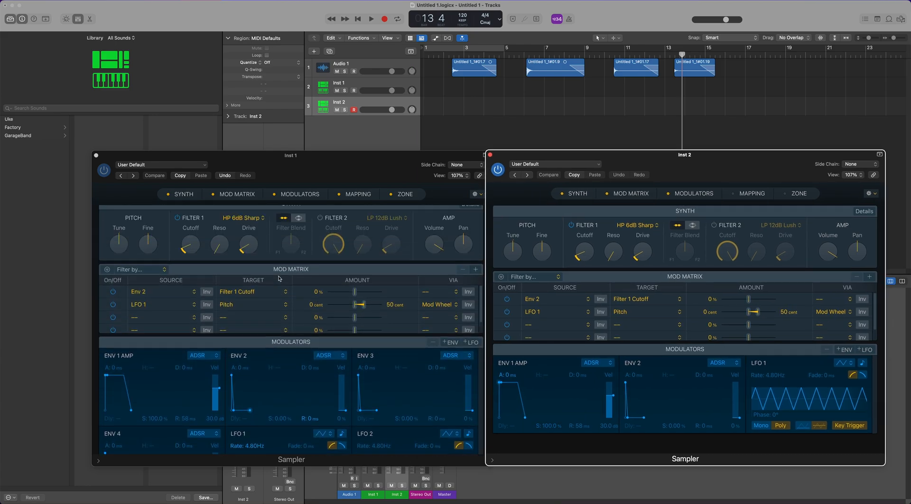
{"action": "left_click_drag", "start_coordinate": [191, 256], "coordinate": [193, 132]}
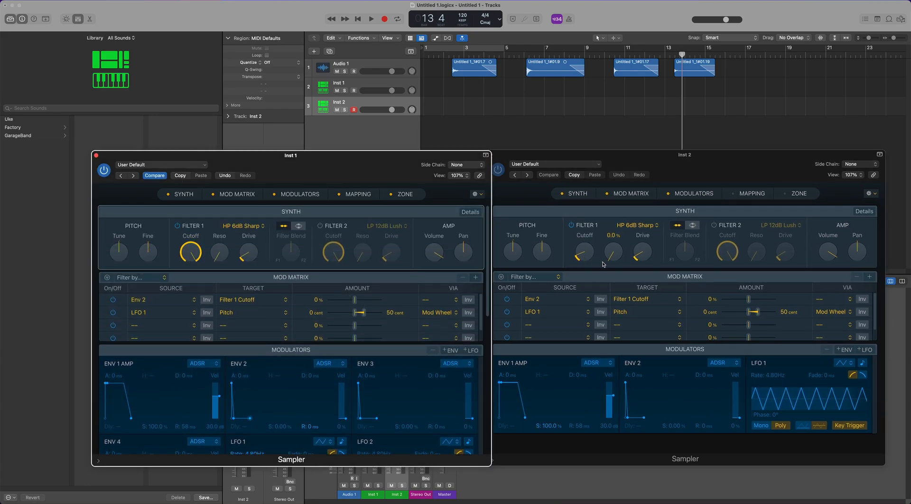
{"action": "left_click_drag", "start_coordinate": [586, 251], "coordinate": [586, 242]}
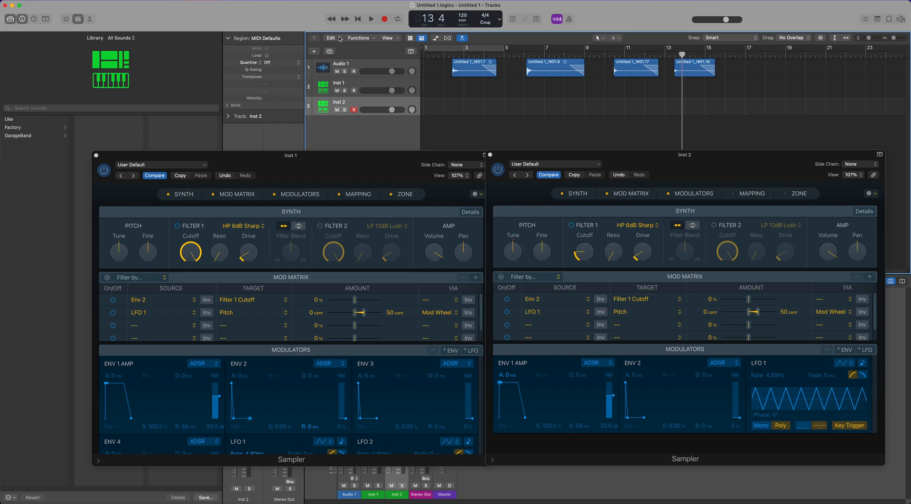
Create another track with duplicate settings from Inst 2 and close both Sampler windows
{"action": "left_click", "coordinate": [329, 51]}
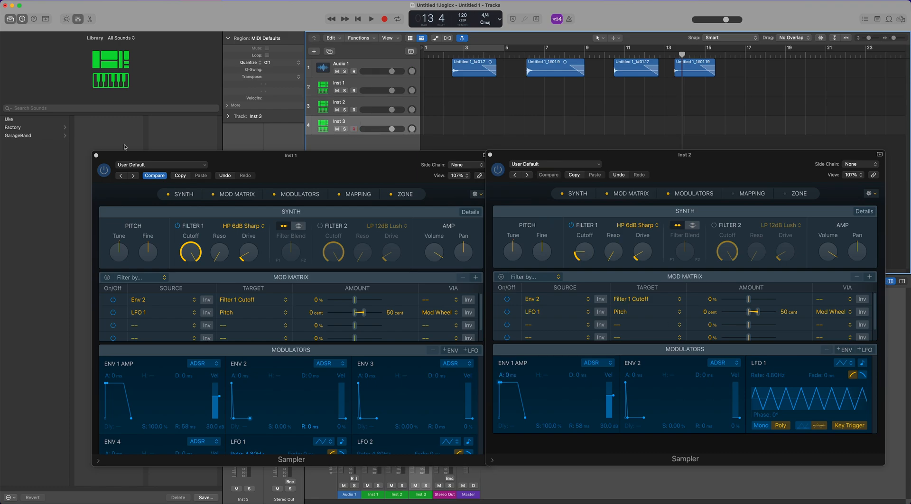
{"action": "left_click", "coordinate": [96, 156]}
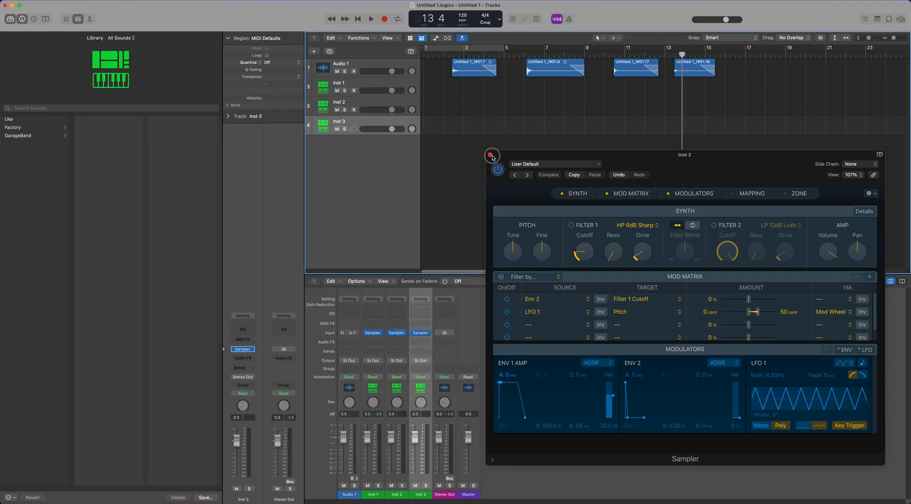
{"action": "left_click", "coordinate": [490, 155]}
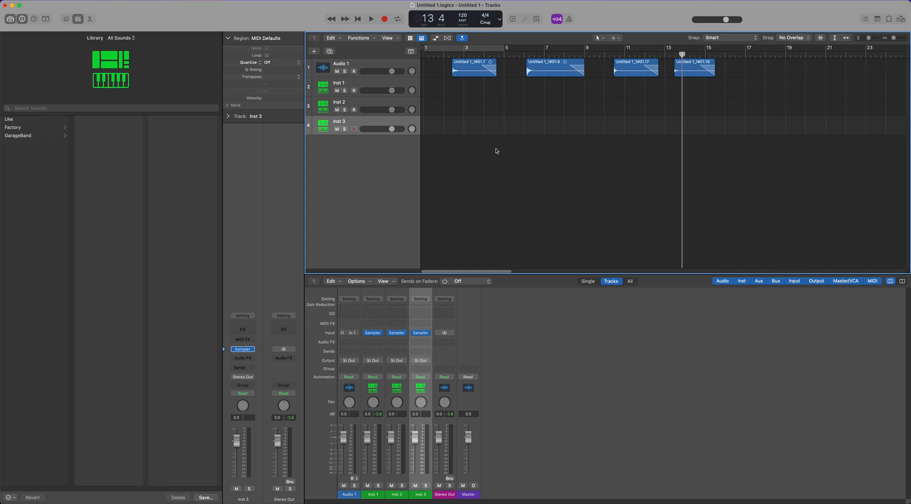